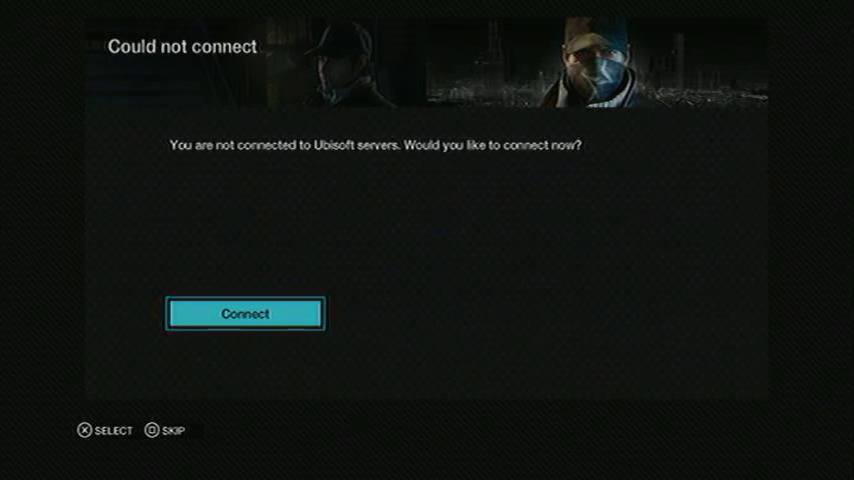
Dismiss the 'Could not connect' prompt and skip connecting to Ubisoft servers.
key("Escape")
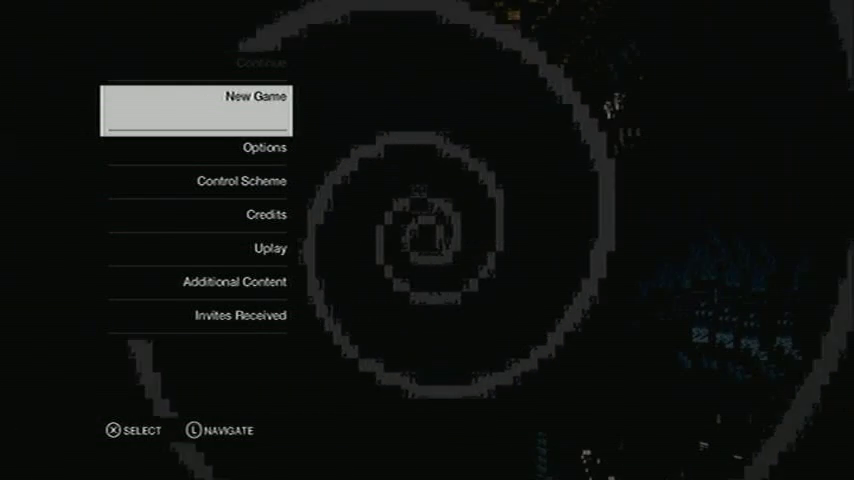
Start a new game from the Watch Dogs main menu.
key("Return")
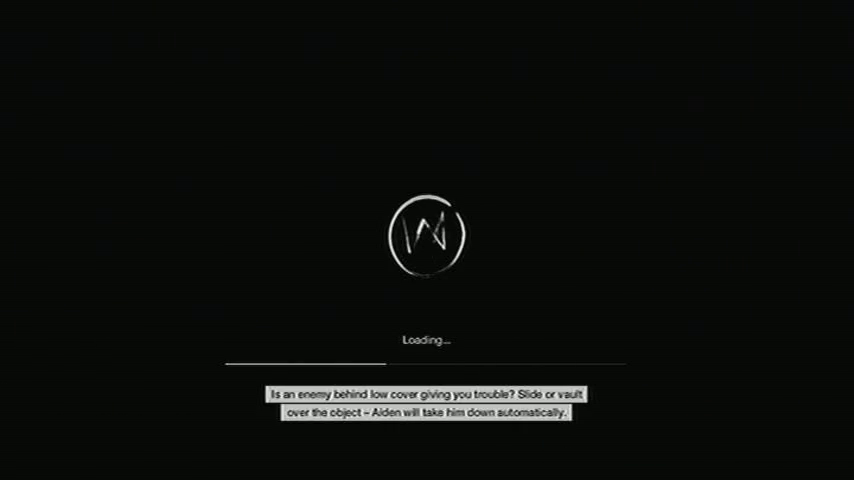